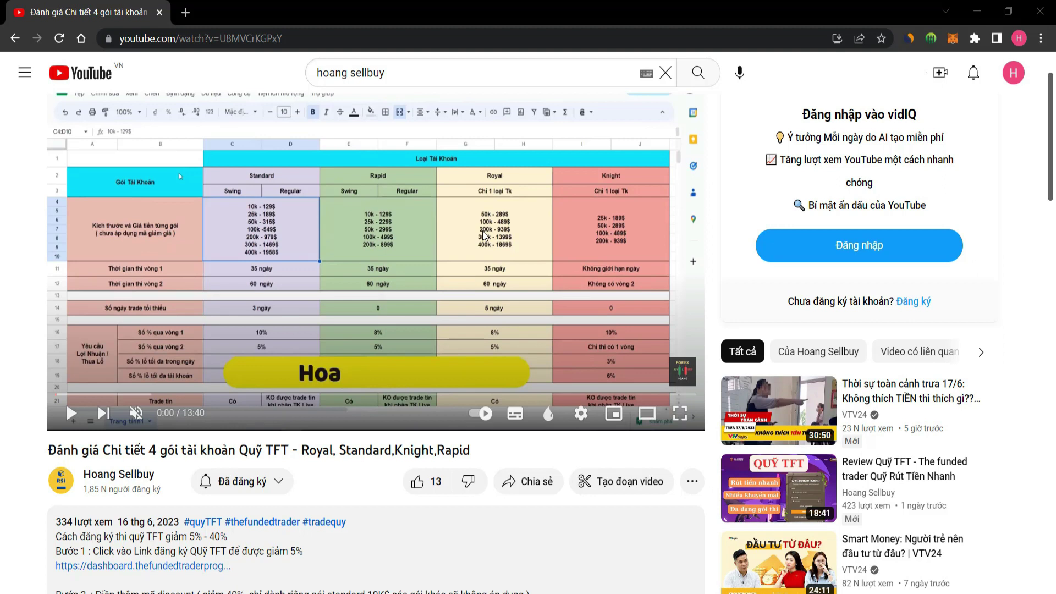
Scroll the video description down and bring up the context menu for the dashboard.thefundedtrader sign-up link
scroll(379, 297, "down", 5)
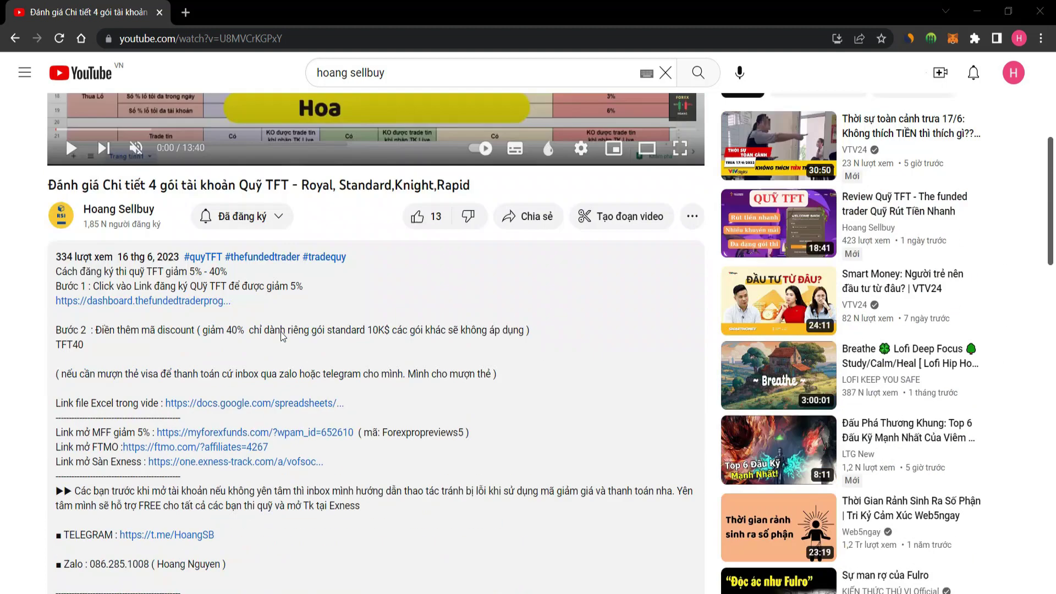
scroll(290, 299, "down", 1)
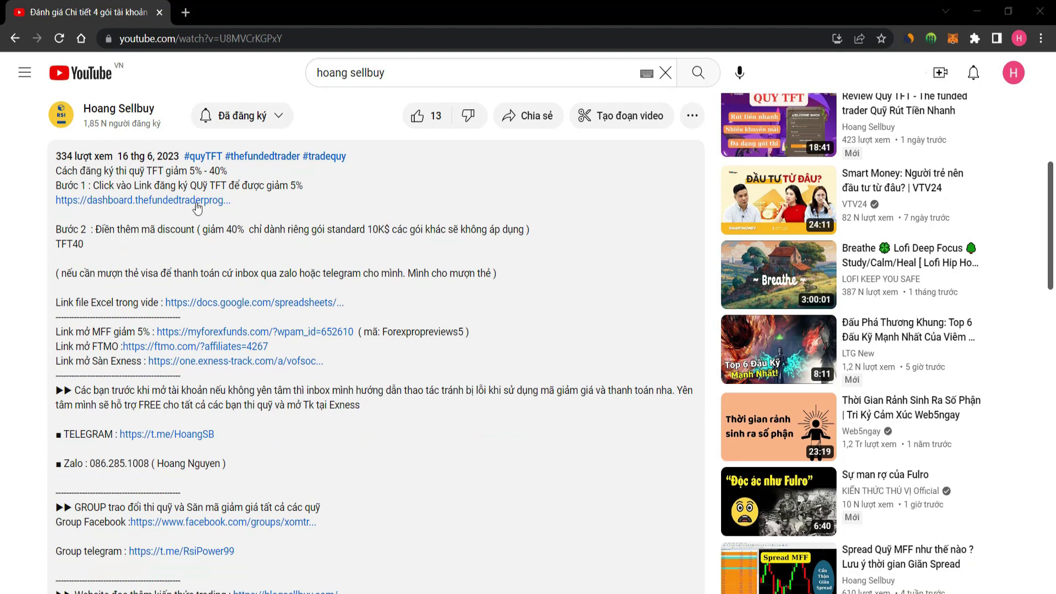
right_click(176, 209)
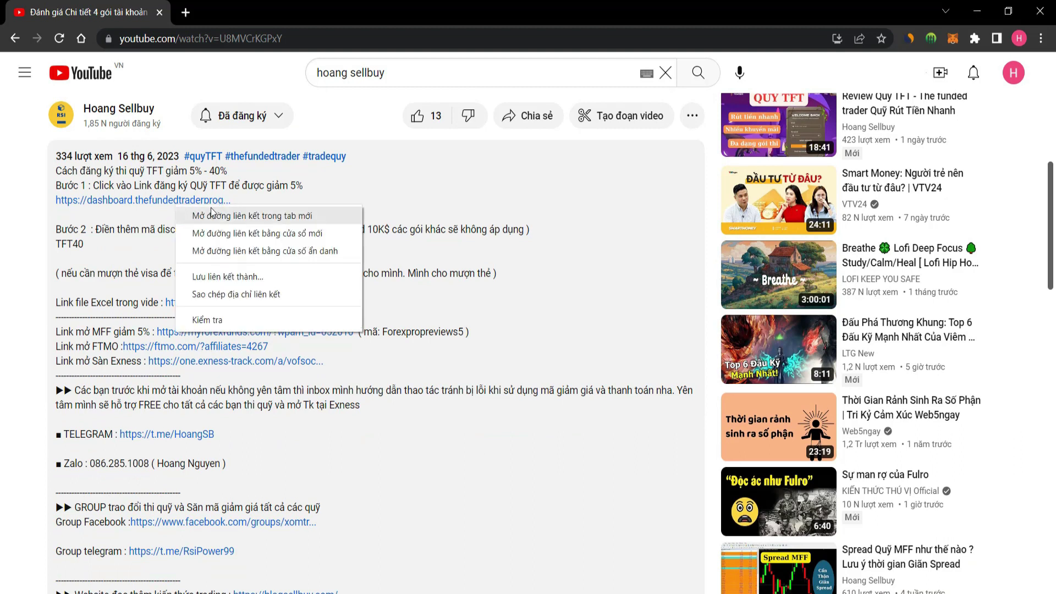
Open the sign-up link in a new tab and choose a $10,000 account on MT4
left_click(210, 206)
left_click(255, 12)
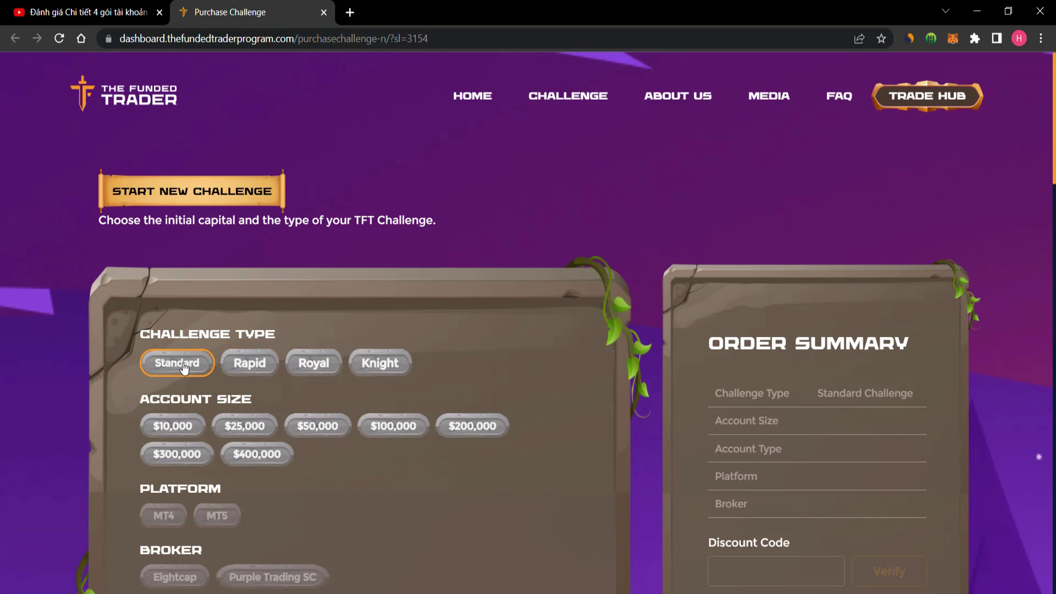
left_click(175, 428)
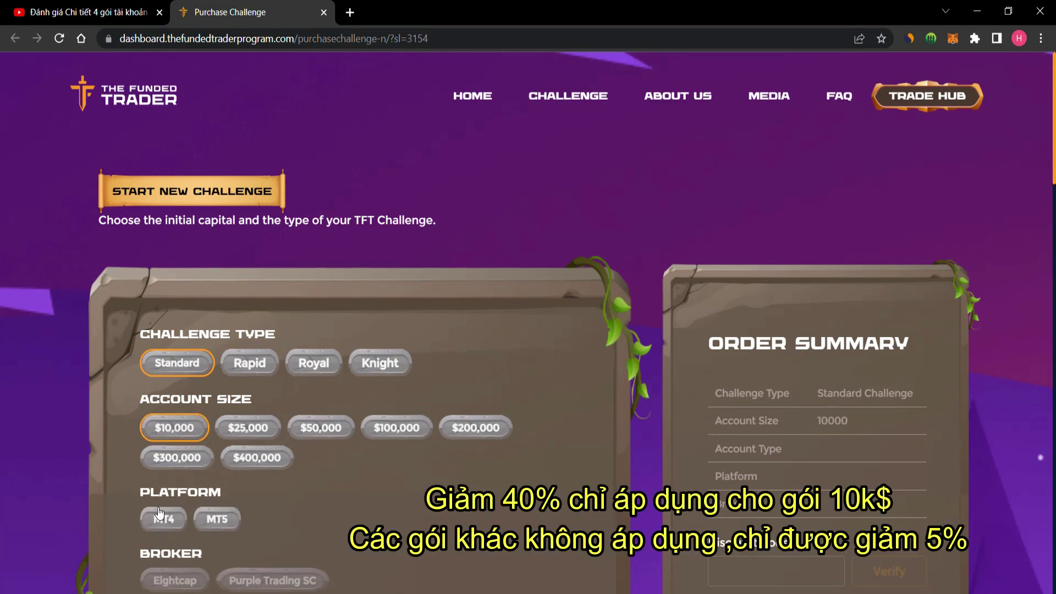
scroll(170, 503, "down", 1)
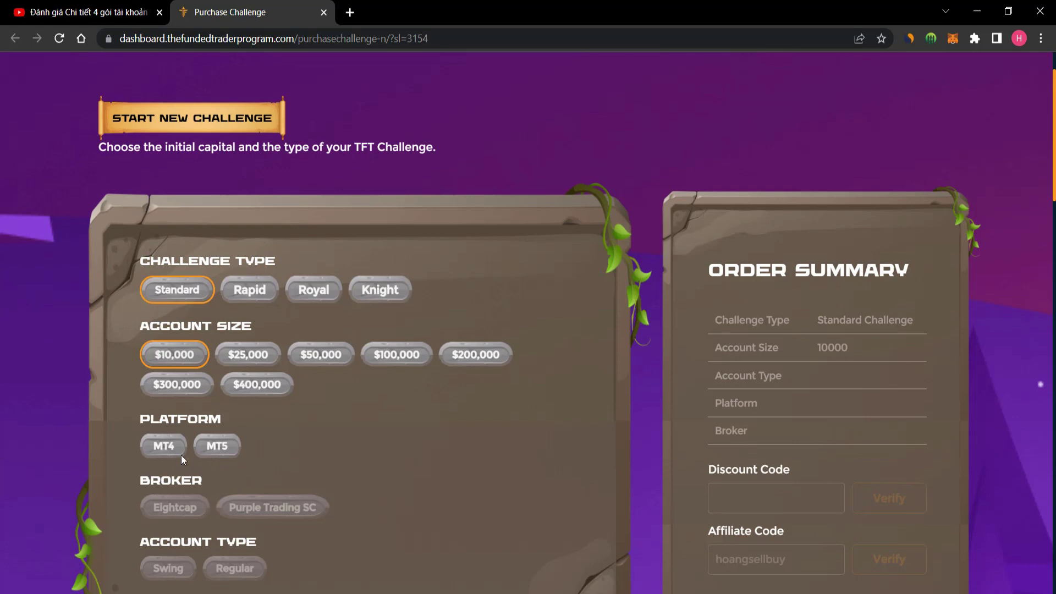
left_click(164, 450)
Pick the Eightcap broker and Swing account type, bringing the total to $122.55, then go to the price spreadsheet
scroll(161, 454, "down", 2)
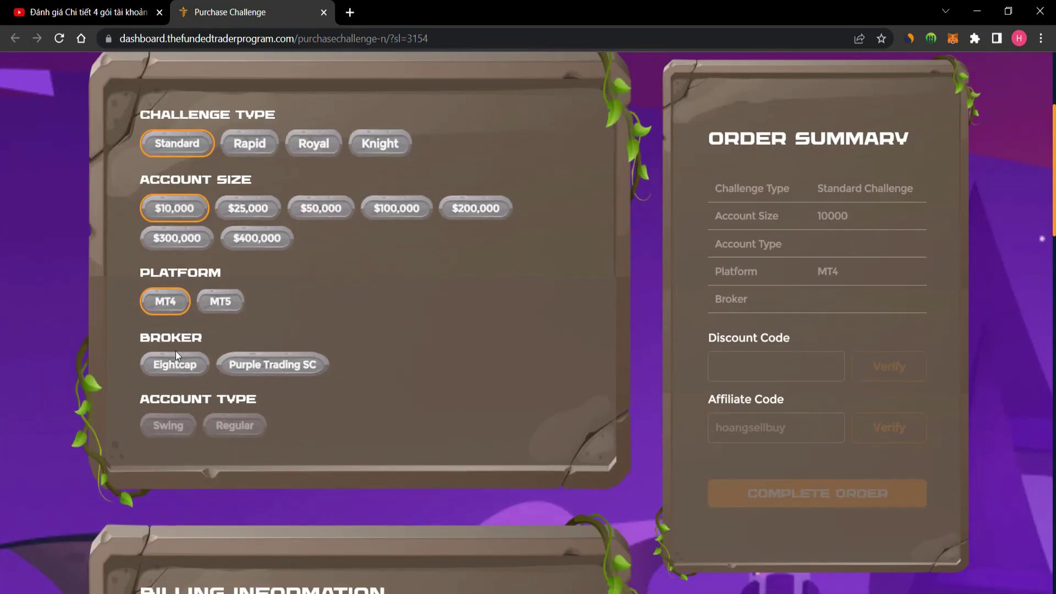
left_click(172, 369)
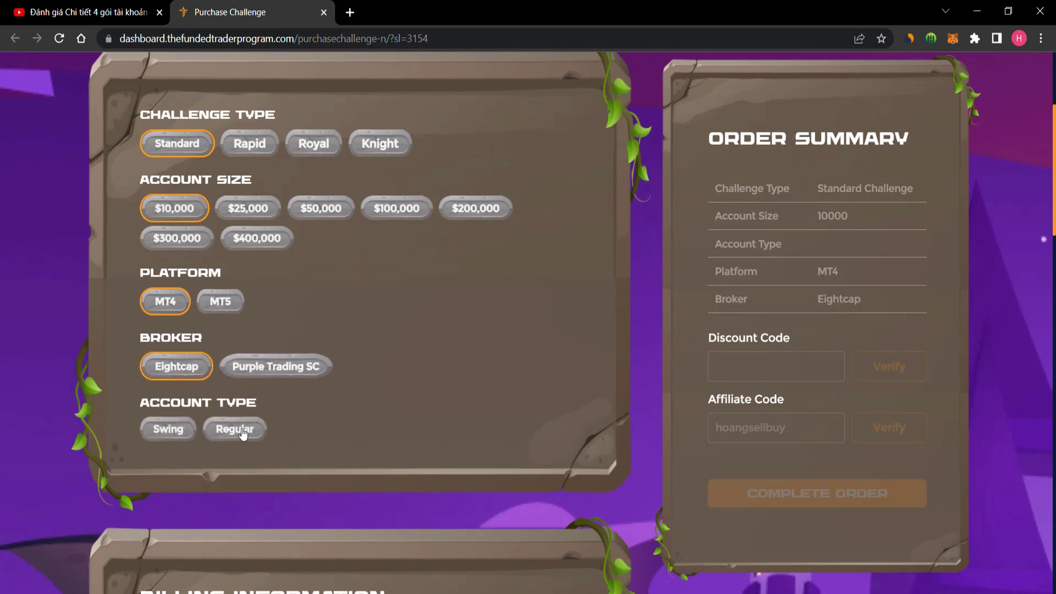
left_click(166, 435)
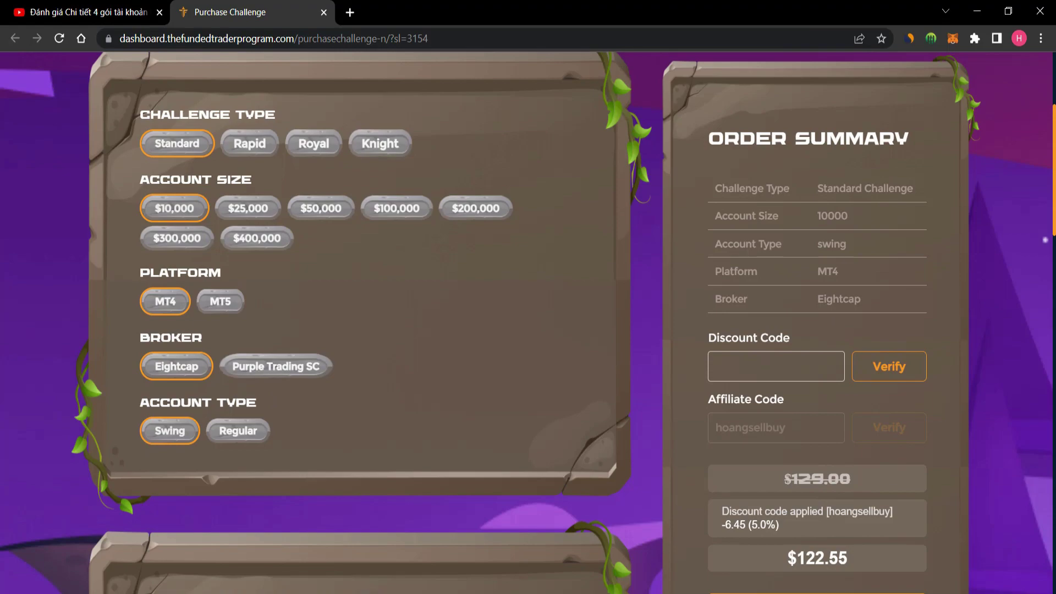
key("alt+Tab")
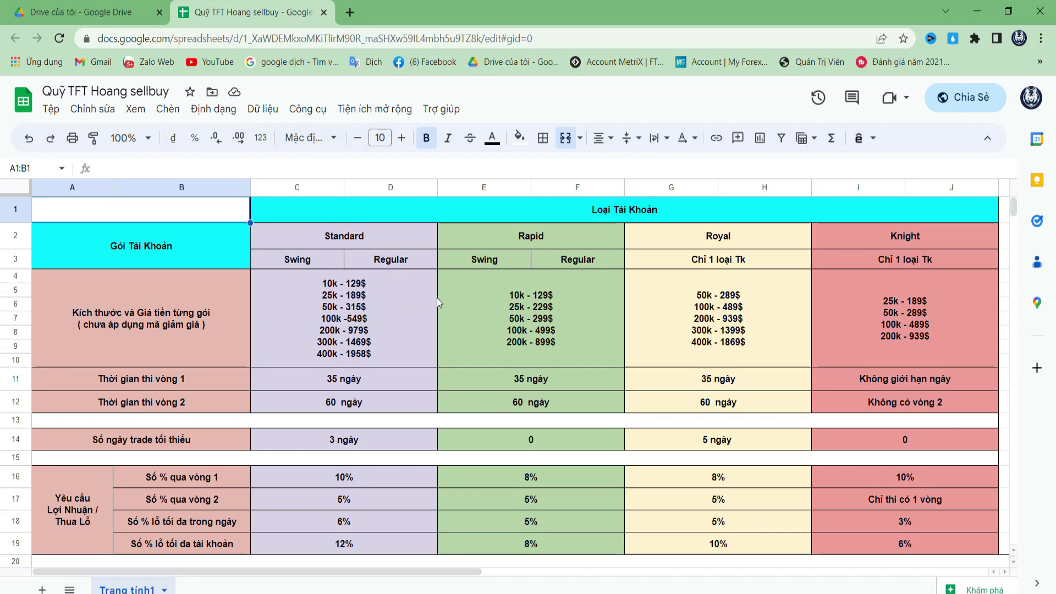
Scroll through the Standard, Rapid, Royal and Knight account prices and rules in the comparison spreadsheet
scroll(436, 298, "down", 3)
scroll(358, 326, "up", 3)
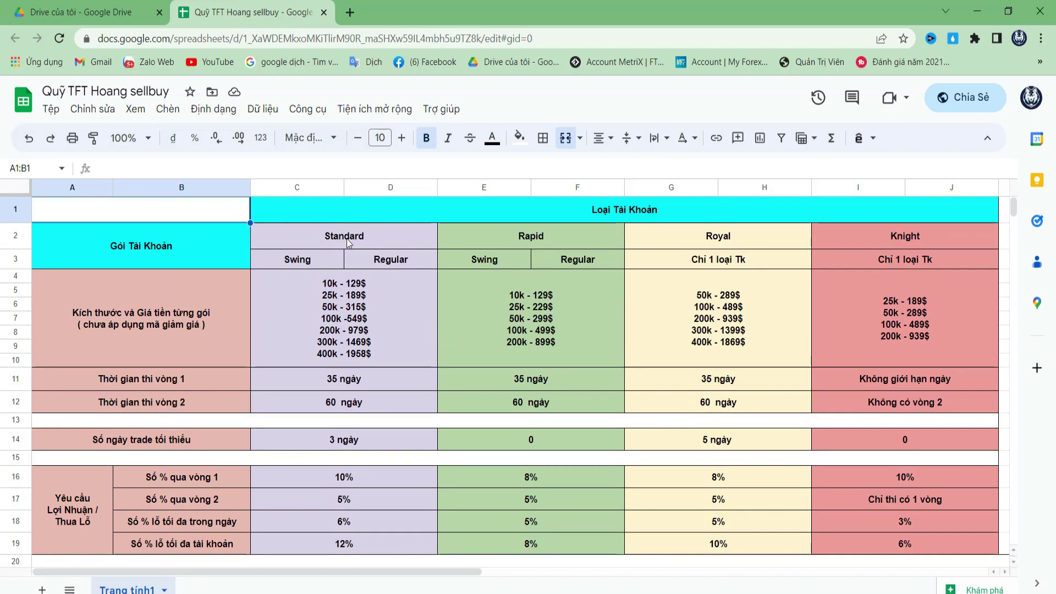
scroll(329, 306, "down", 1)
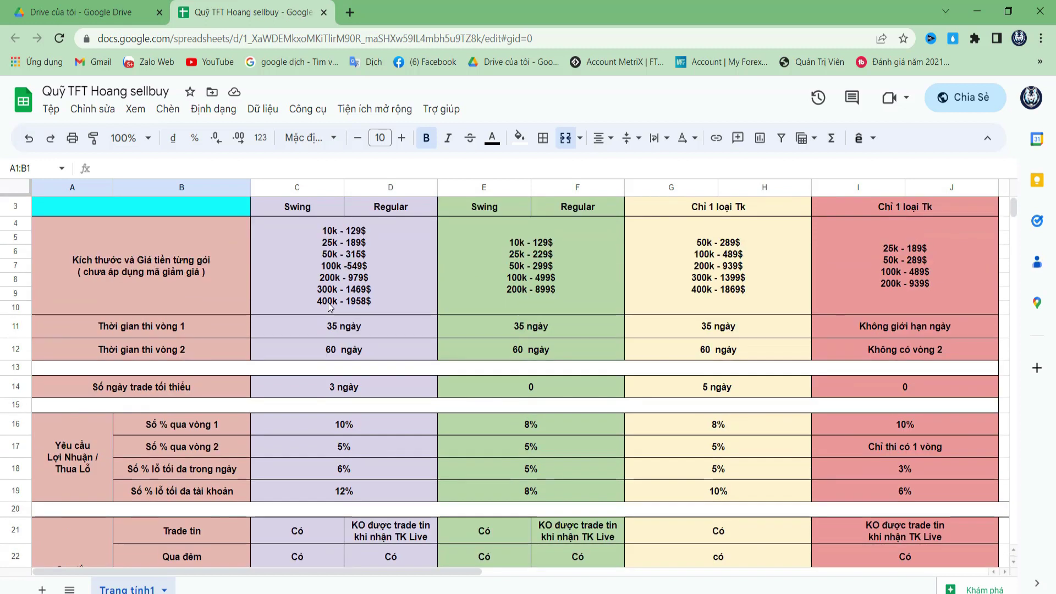
scroll(330, 305, "down", 4)
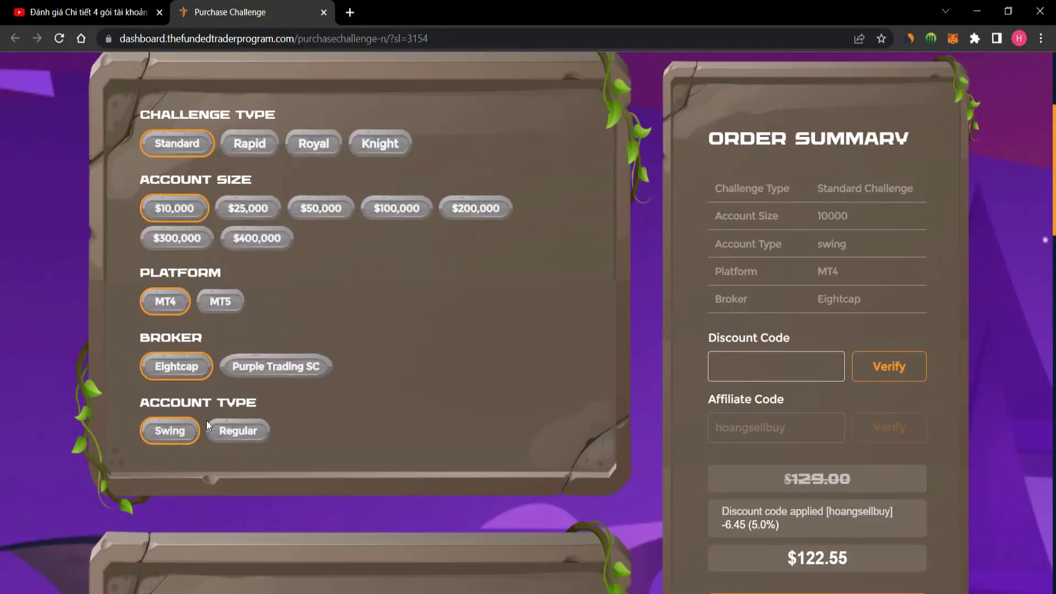
Enter the buyer's first and last name, e-mail address and phone number in Billing Information
scroll(247, 407, "down", 1)
scroll(328, 333, "down", 5)
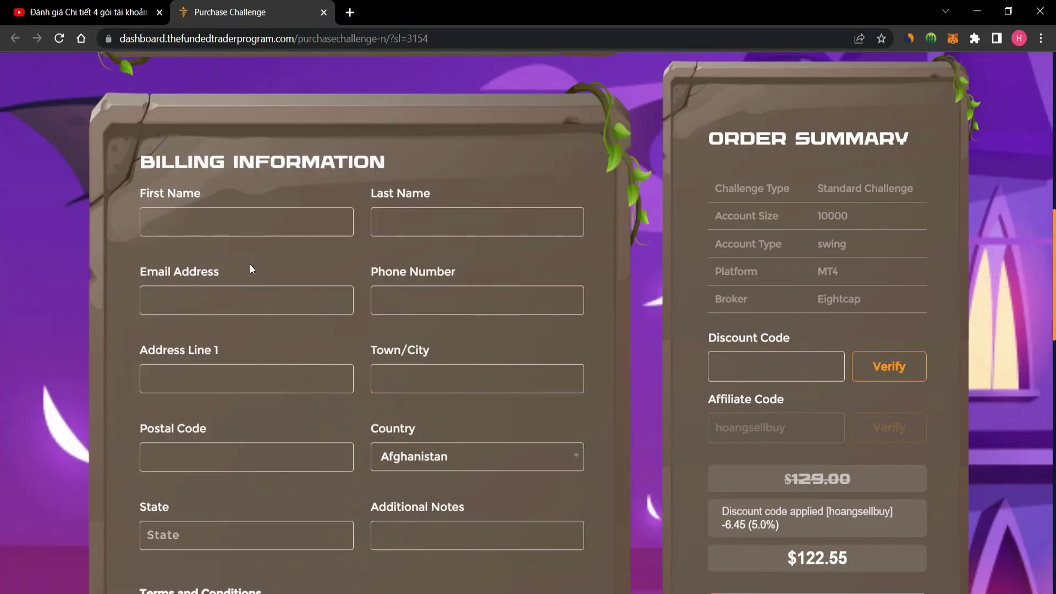
left_click(223, 229)
key("BackSpace")
key("BackSpace")
key("BackSpace")
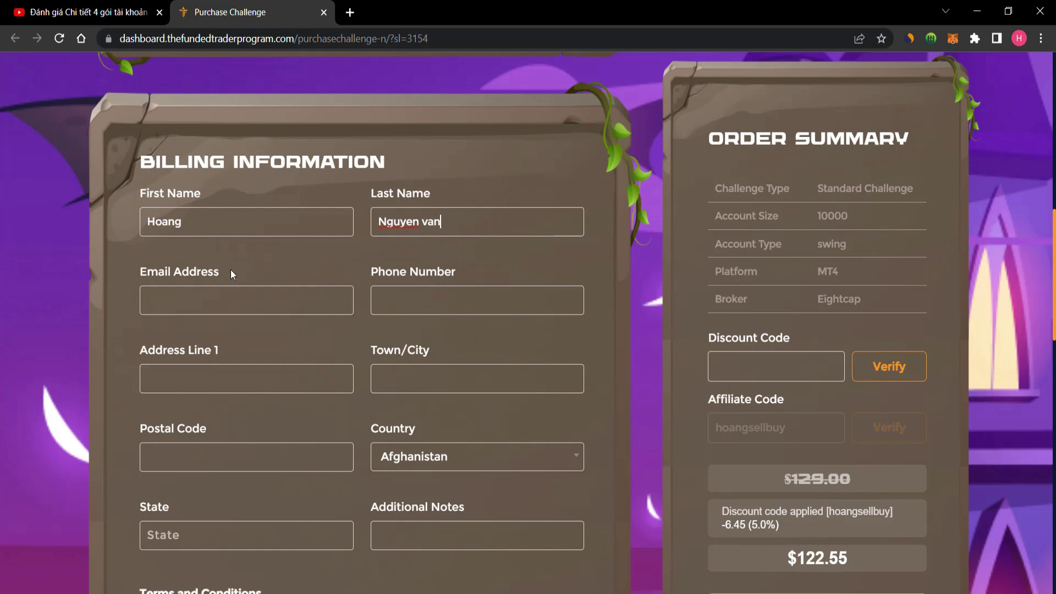
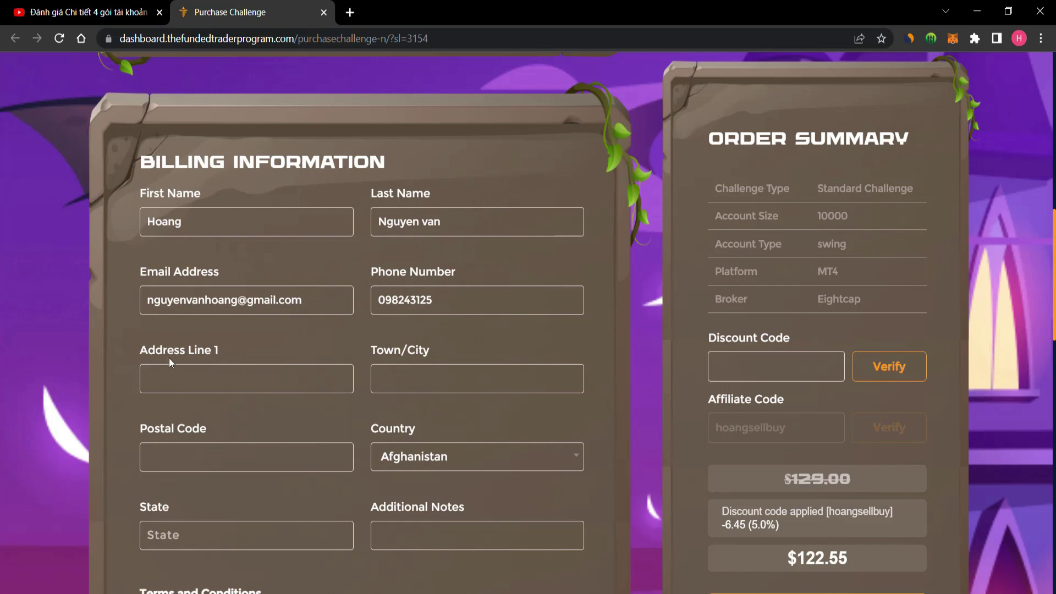
Fill in the street address, town, postal code and state, and select Vietnam as the country
left_click(225, 385)
type("Cau Giay")
type("Ha Noi")
left_click(222, 467)
type("100000")
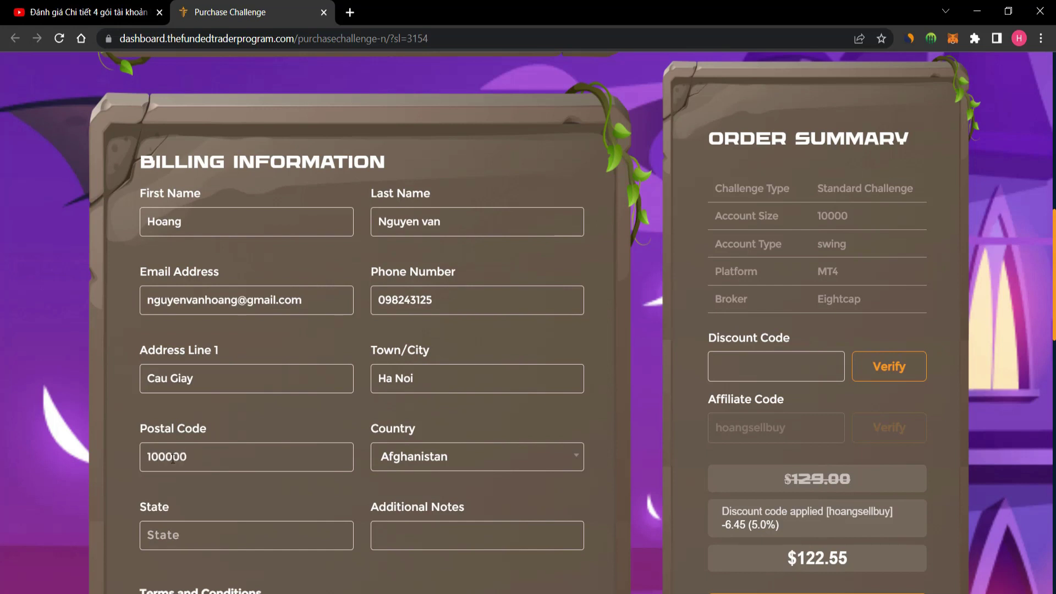
key("ctrl+a")
left_click(426, 456)
type("vi")
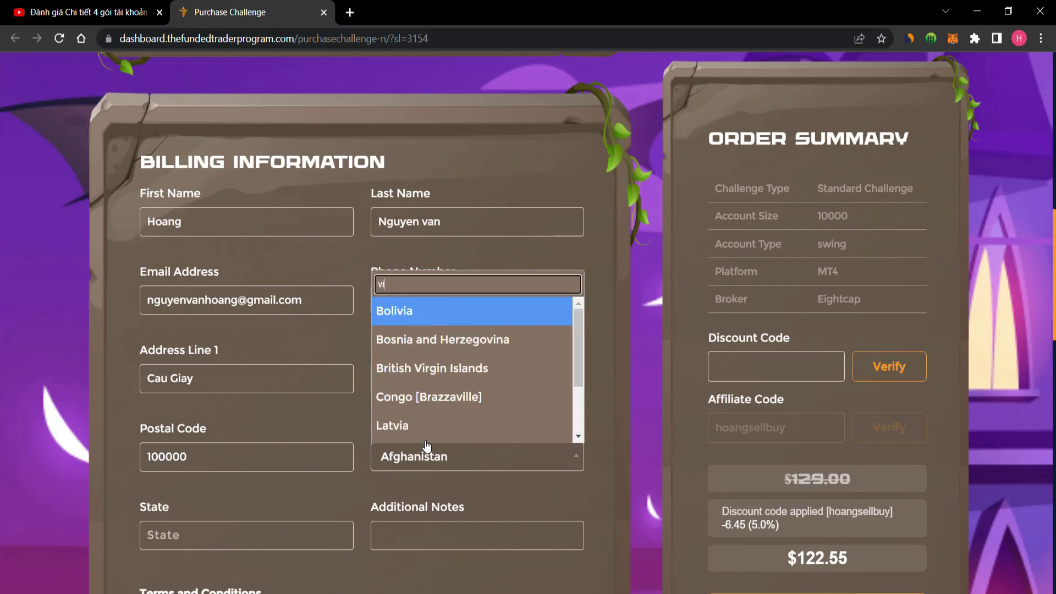
type("e")
left_click(418, 428)
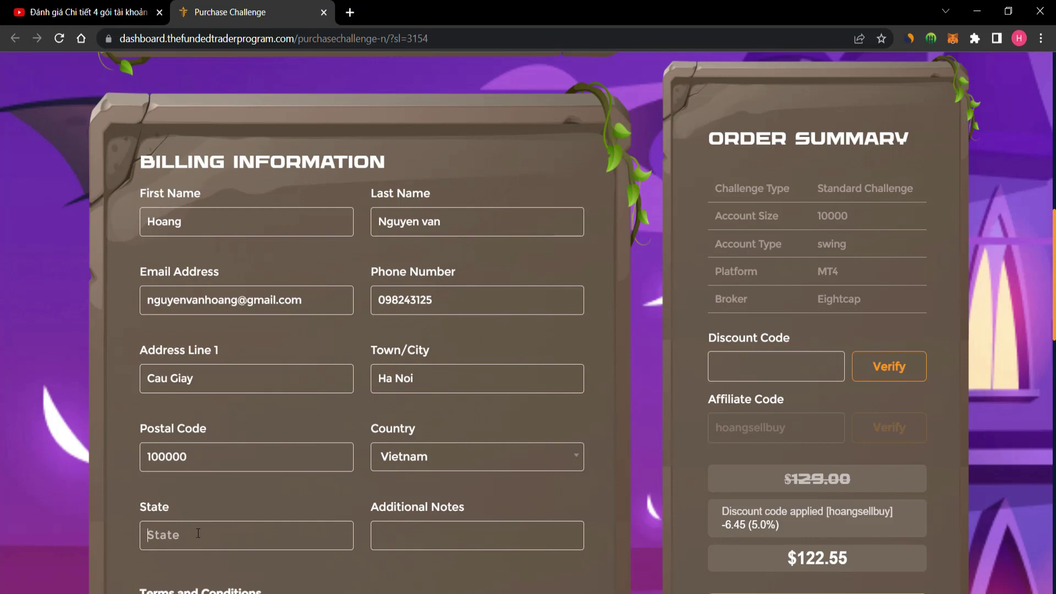
type("Cau Giay")
scroll(452, 532, "down", 3)
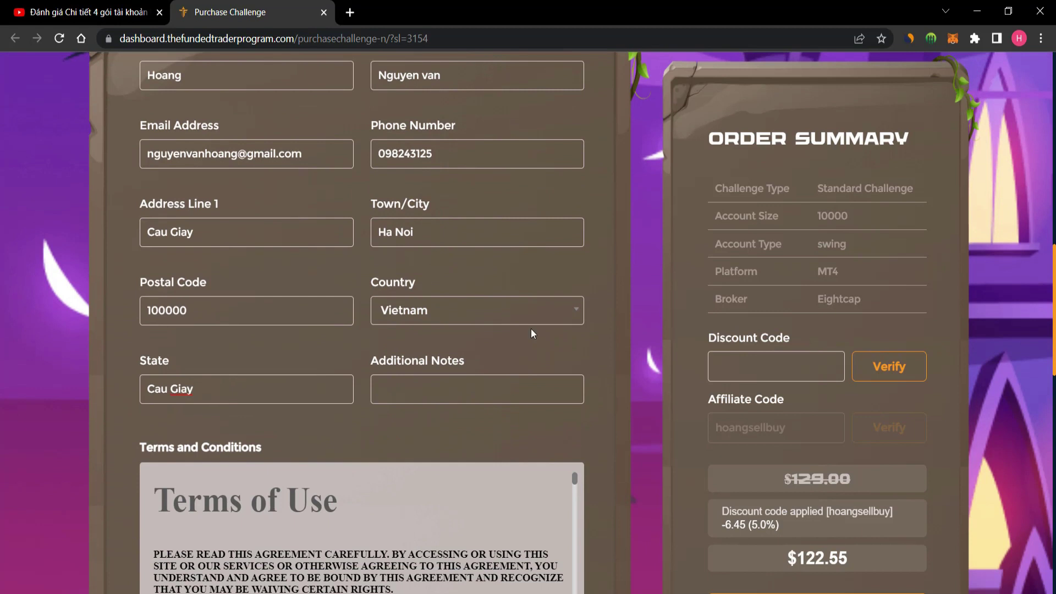
Review the order summary, highlighting the account size and the 5.0% discount
scroll(660, 347, "up", 3)
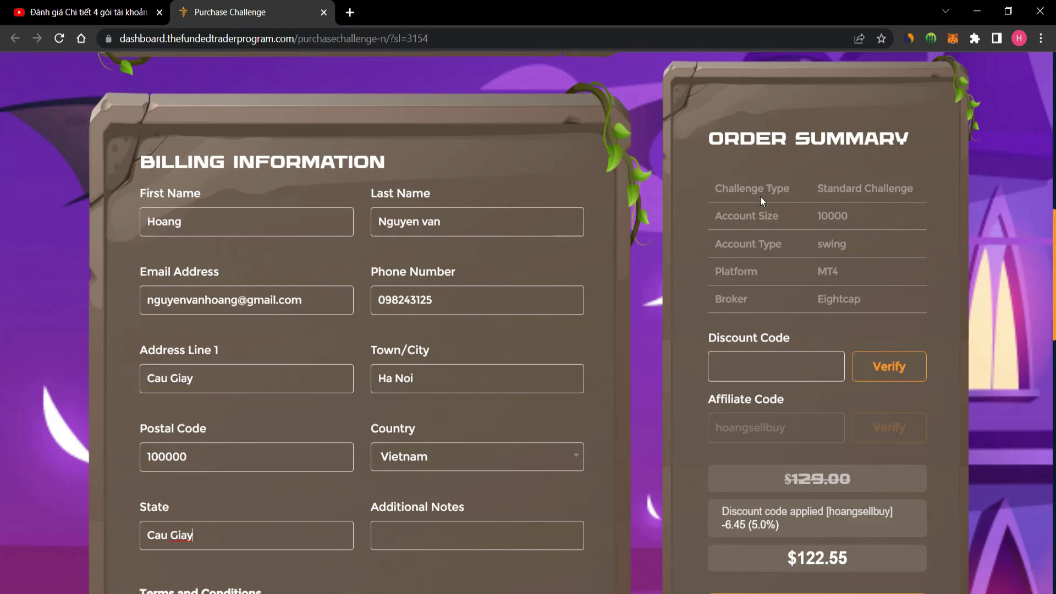
left_click_drag(811, 221, 863, 302)
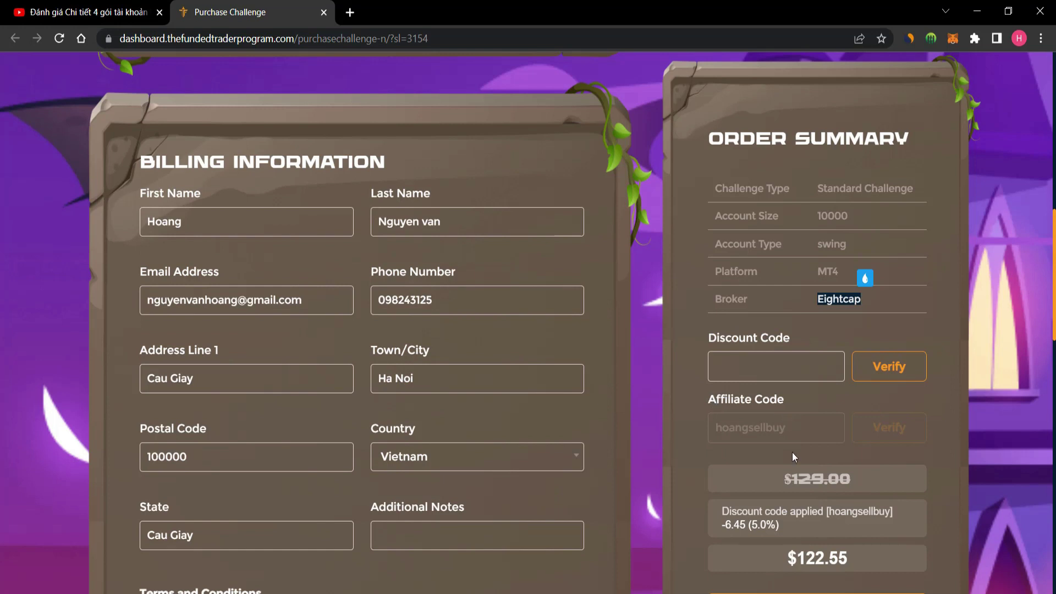
left_click_drag(786, 527, 746, 524)
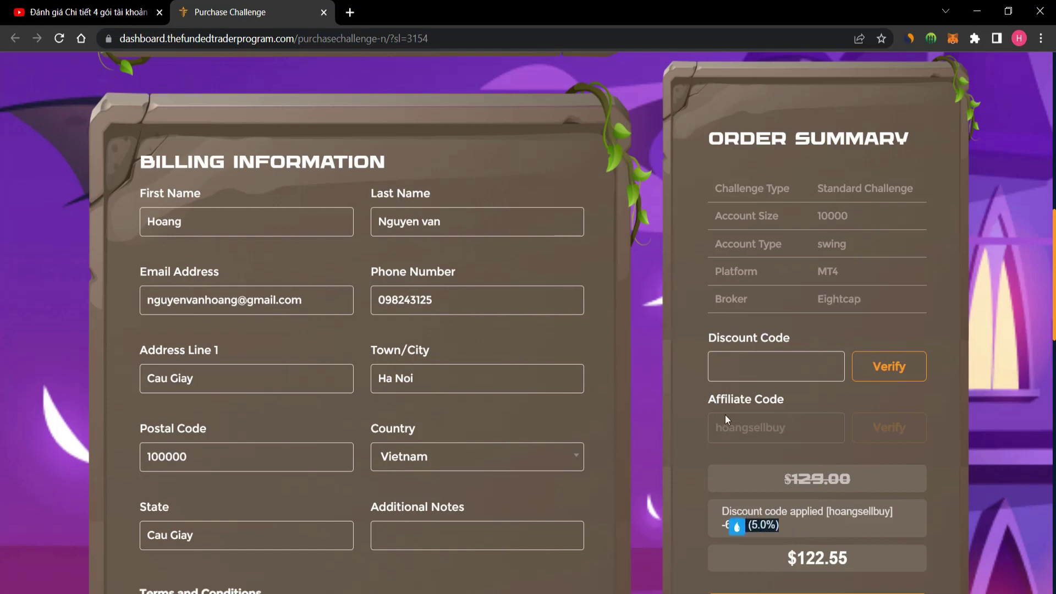
left_click(706, 402)
left_click(715, 441)
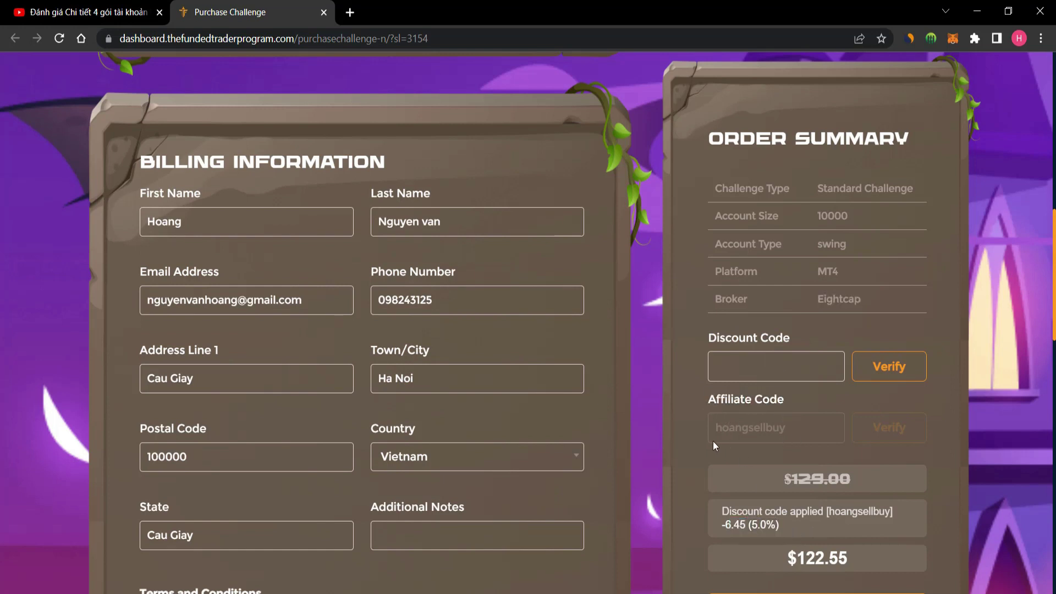
Apply discount code TFT40, dropping the total from $129.00 to $77.40
left_click(751, 359)
type("FT40")
left_click(892, 371)
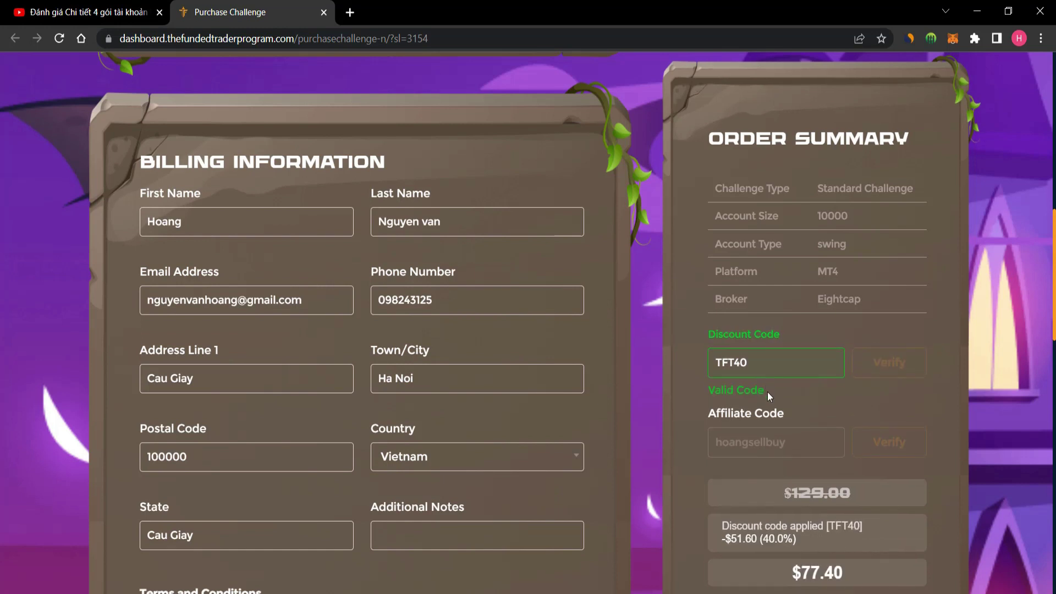
scroll(767, 392, "down", 1)
left_click_drag(760, 526, 868, 573)
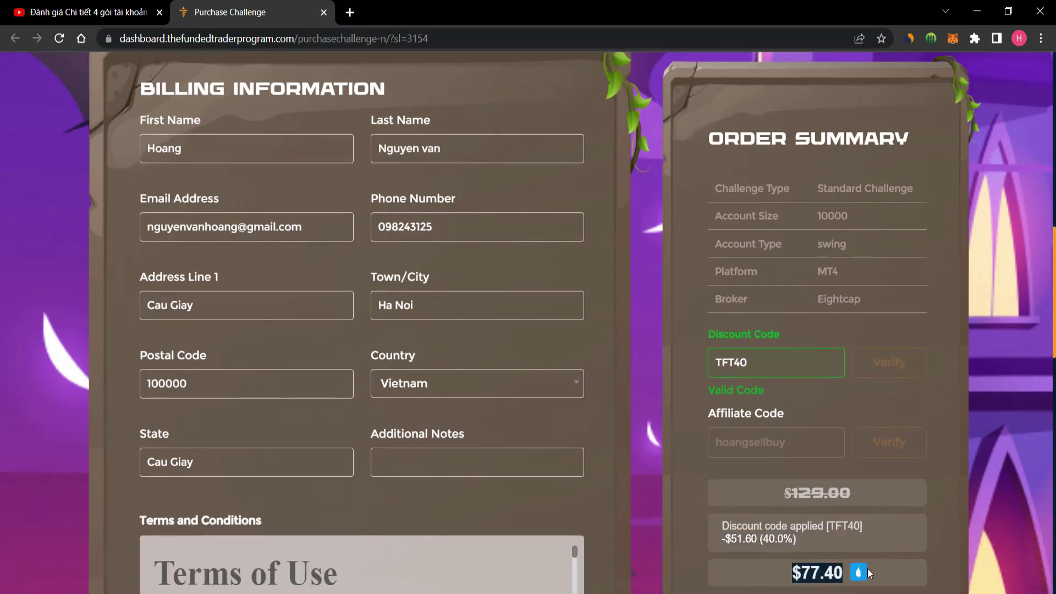
left_click(821, 470)
left_click_drag(778, 497, 849, 497)
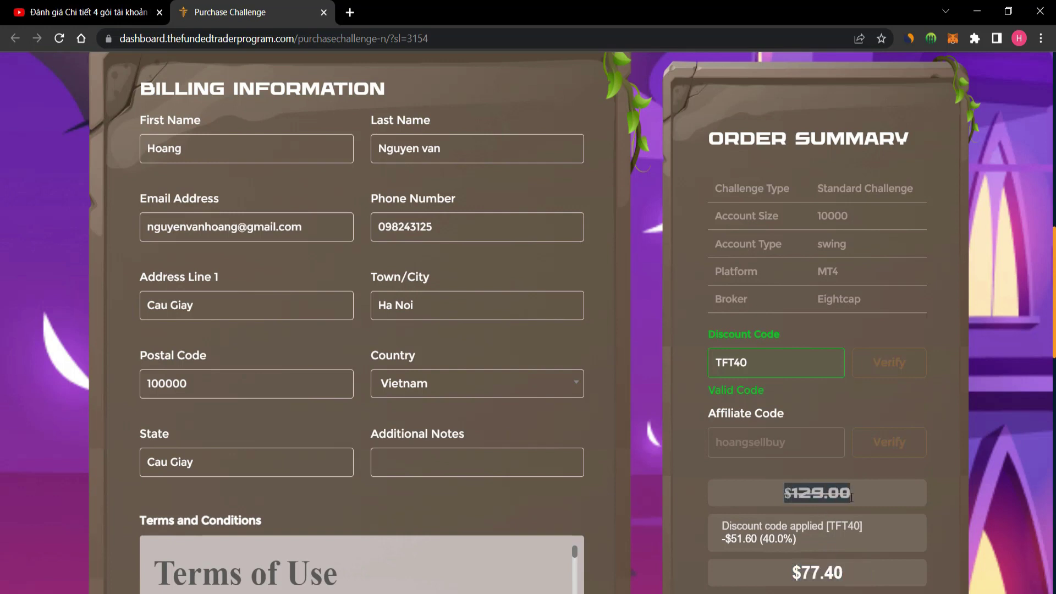
left_click(785, 465)
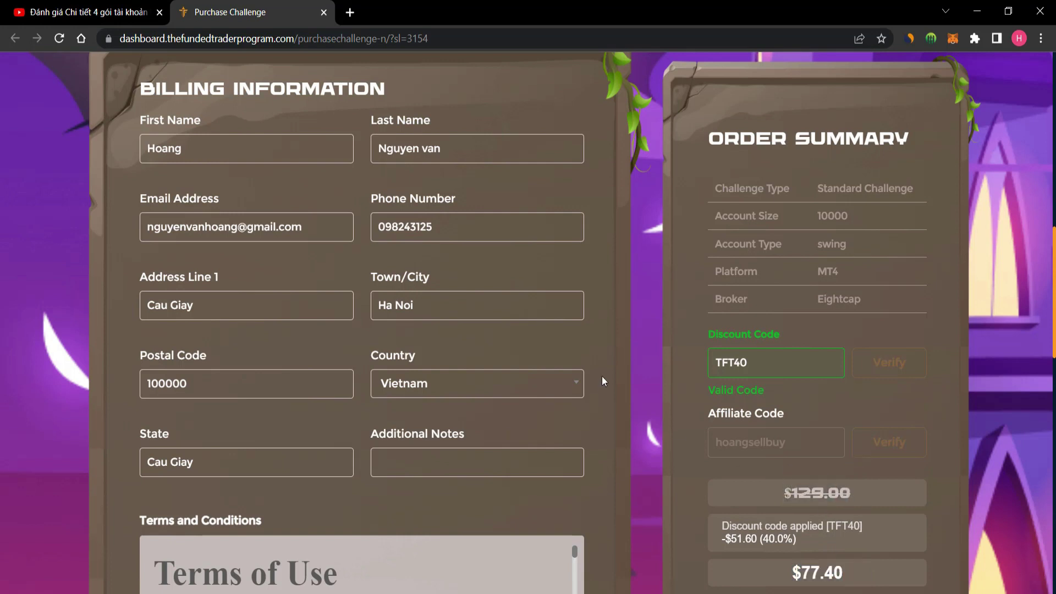
Tick the checkbox agreeing to the personal data terms
scroll(513, 288, "up", 2)
scroll(514, 289, "up", 10)
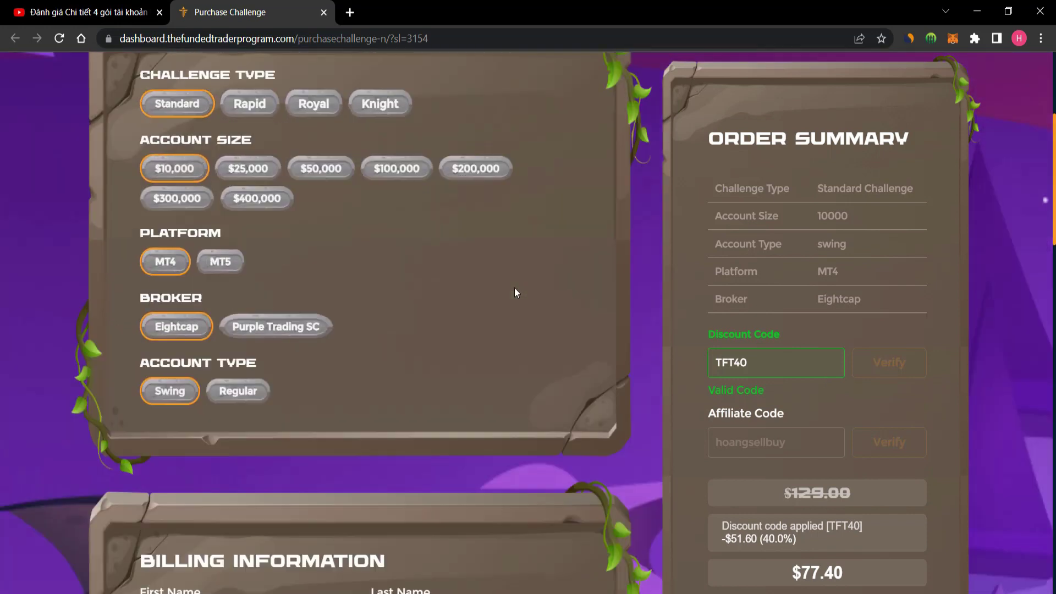
scroll(534, 394, "down", 12)
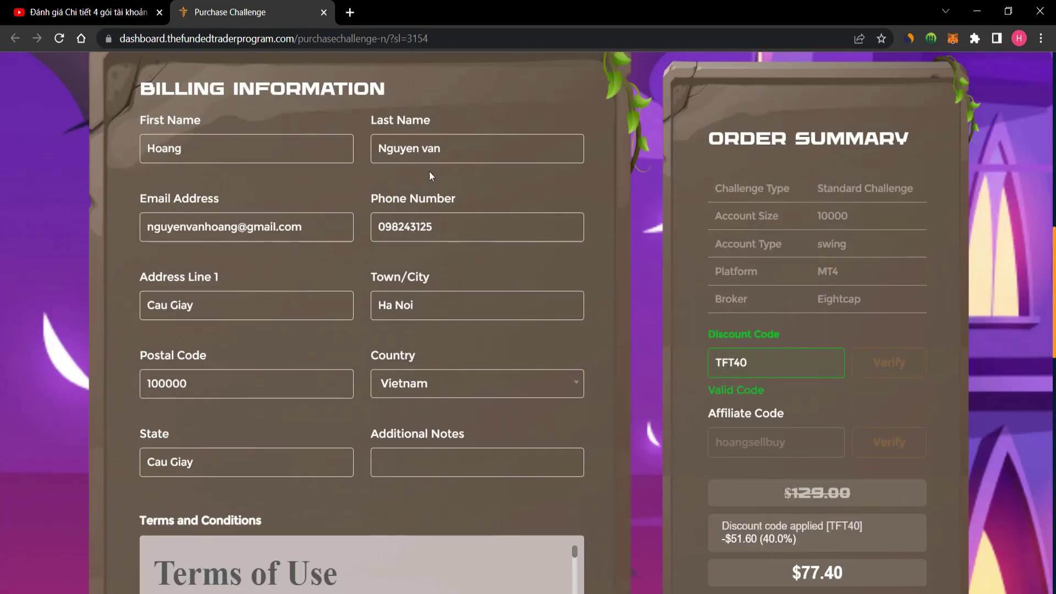
scroll(155, 332, "down", 8)
left_click(144, 272)
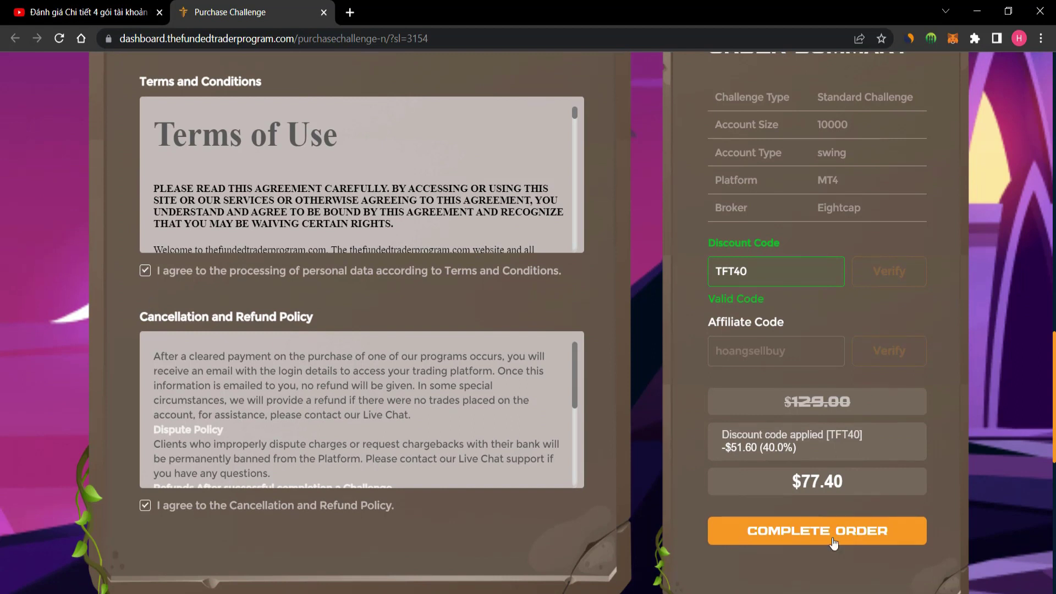
Complete the order and view the order-received page with card and Coinbase Commerce payment options
left_click(804, 544)
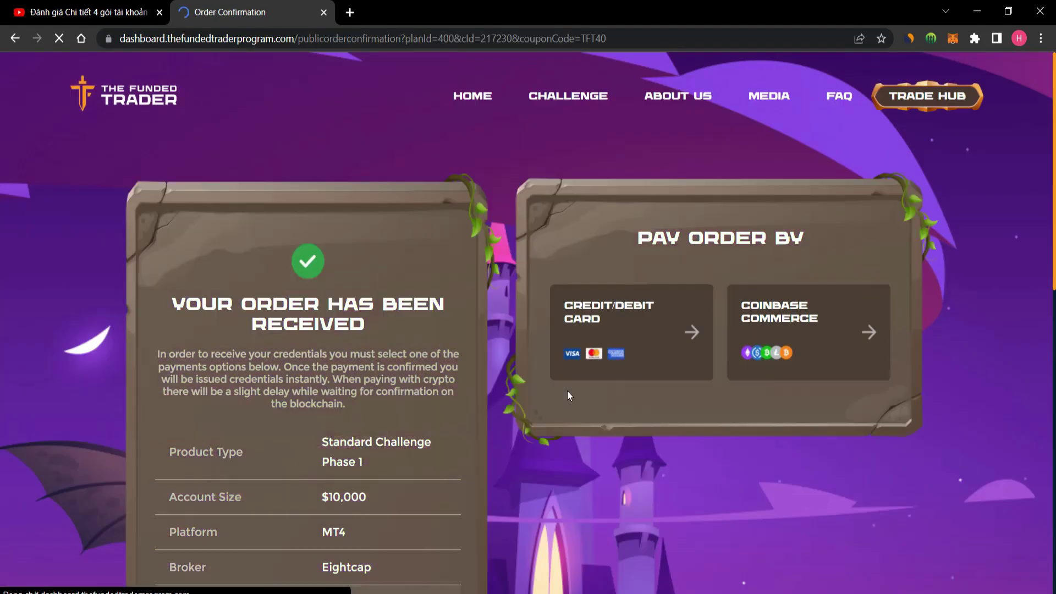
scroll(464, 391, "down", 3)
scroll(652, 270, "up", 3)
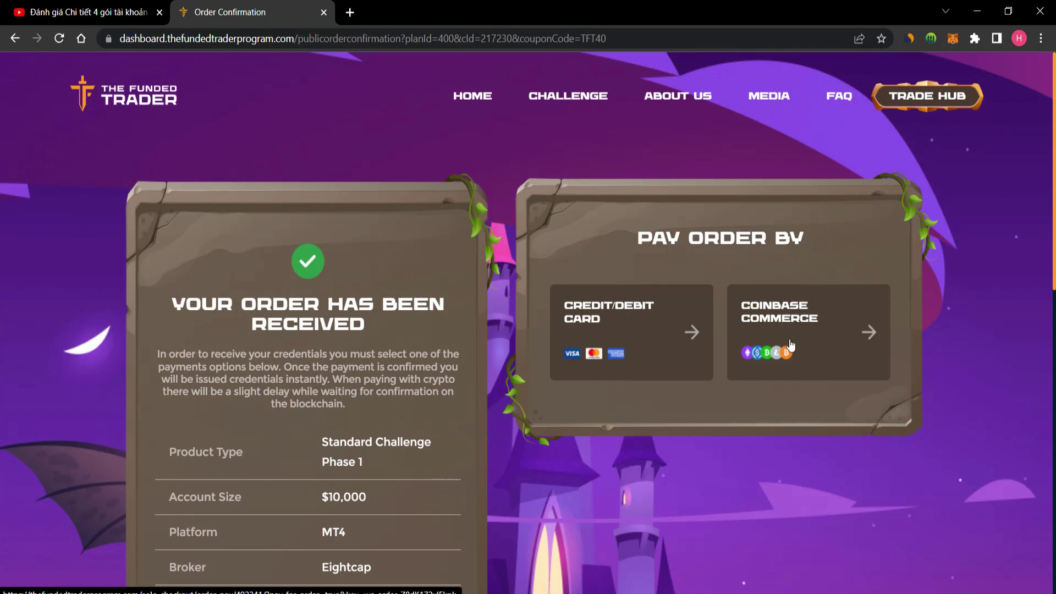
Choose Credit/Debit Card payment, accept cookies, and enter the card number, expiry date and CVC
left_click(622, 331)
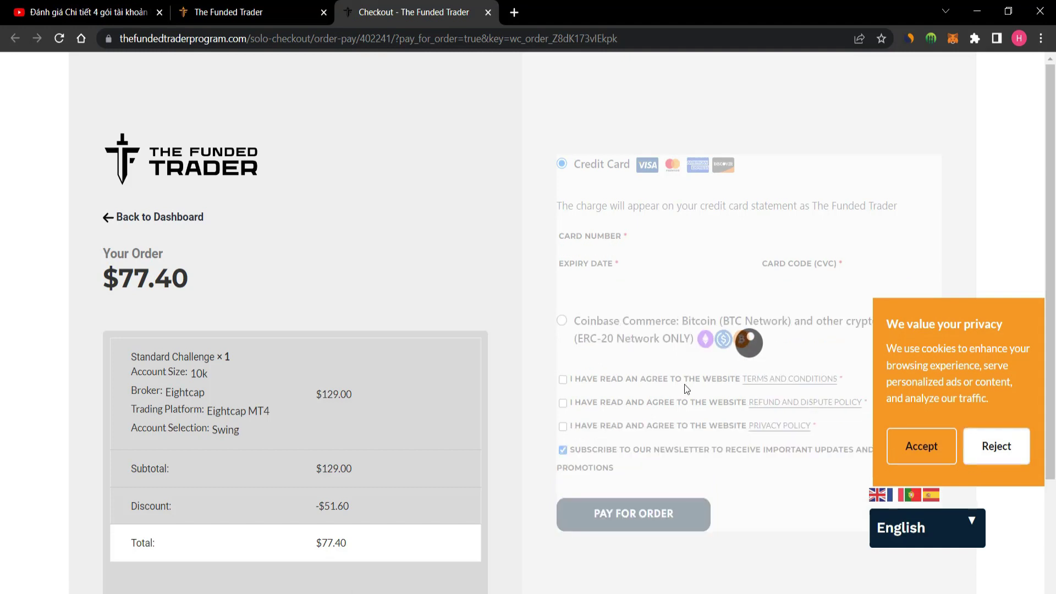
left_click(917, 448)
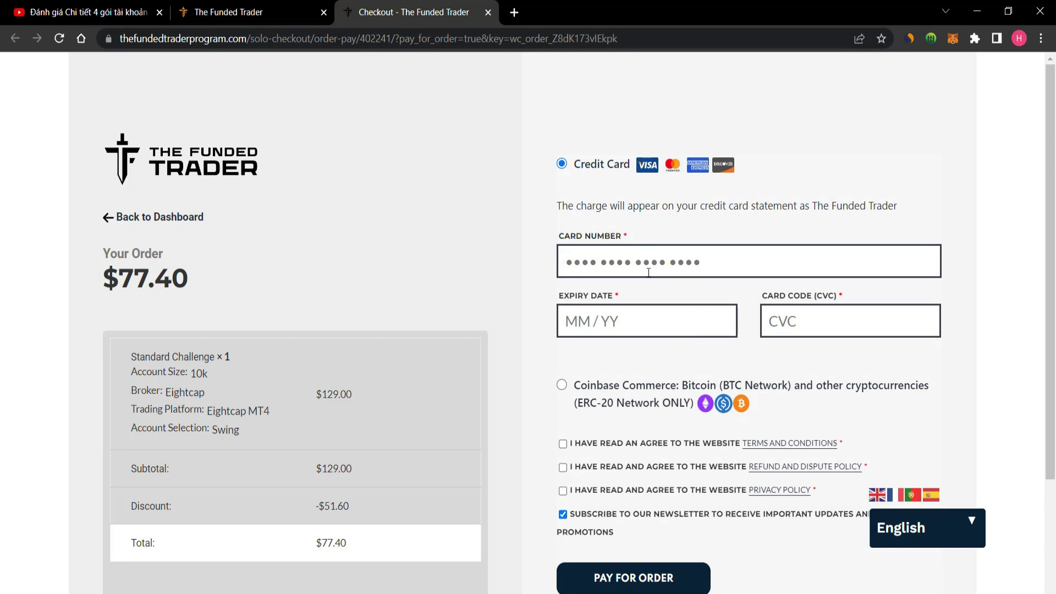
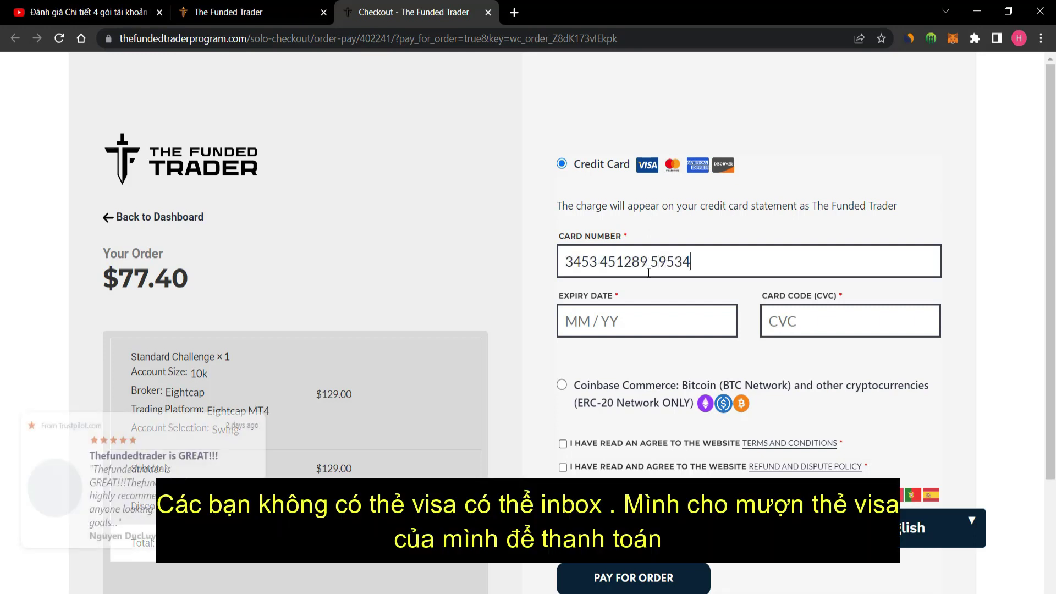
left_click(585, 314)
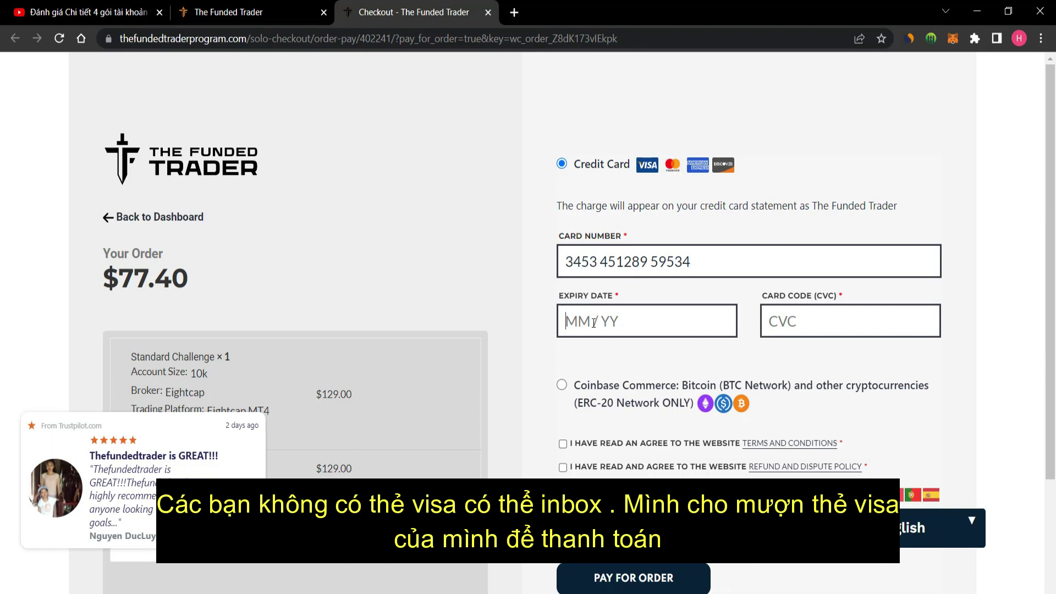
type("0725")
left_click(800, 330)
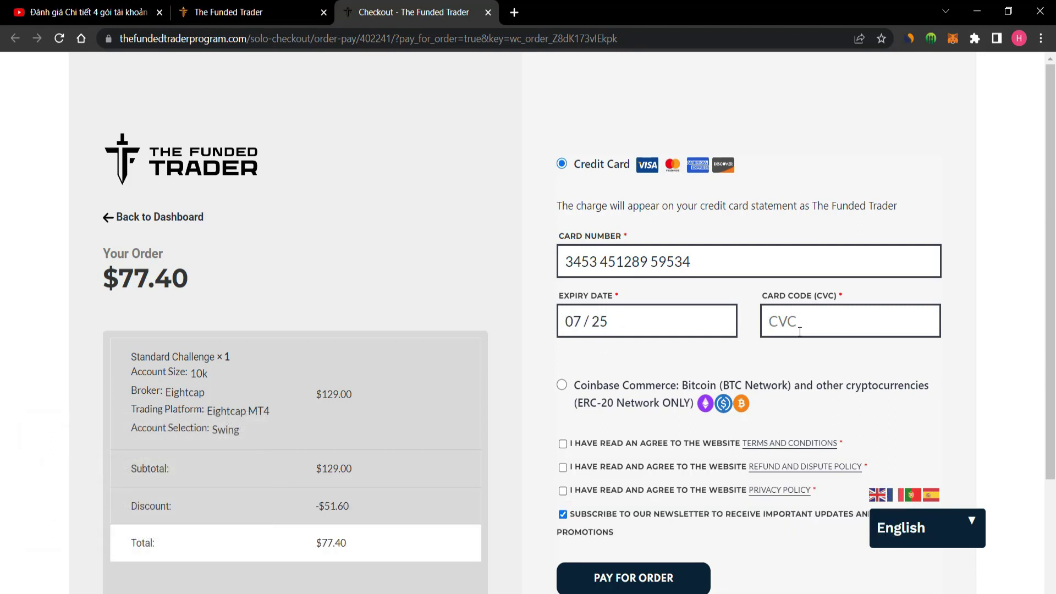
Accept the terms and conditions and refund policy, then pay for the $77.40 order
left_click(562, 443)
left_click(562, 467)
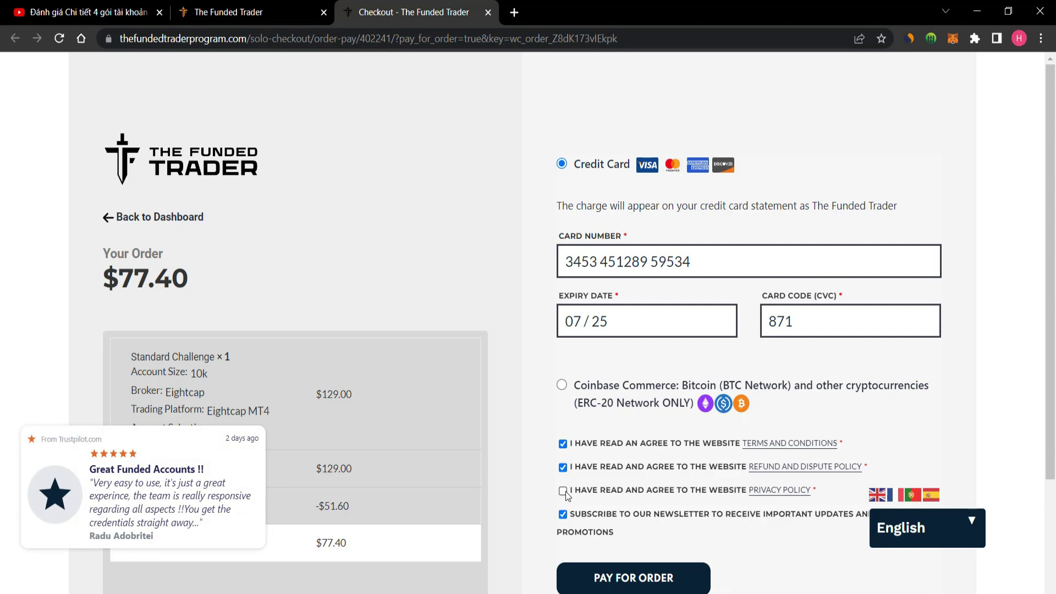
scroll(589, 464, "down", 3)
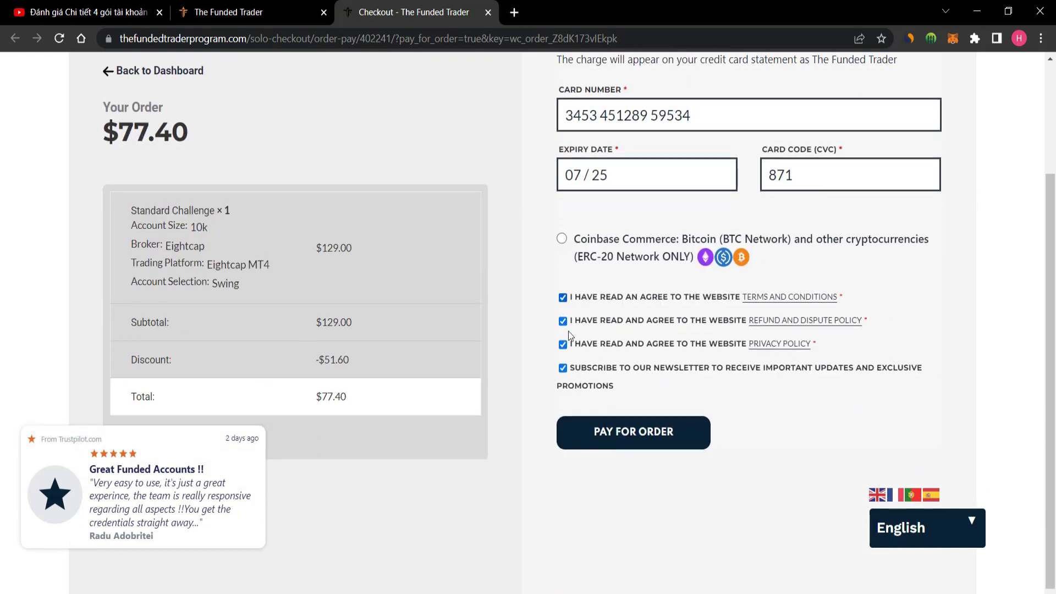
left_click(627, 444)
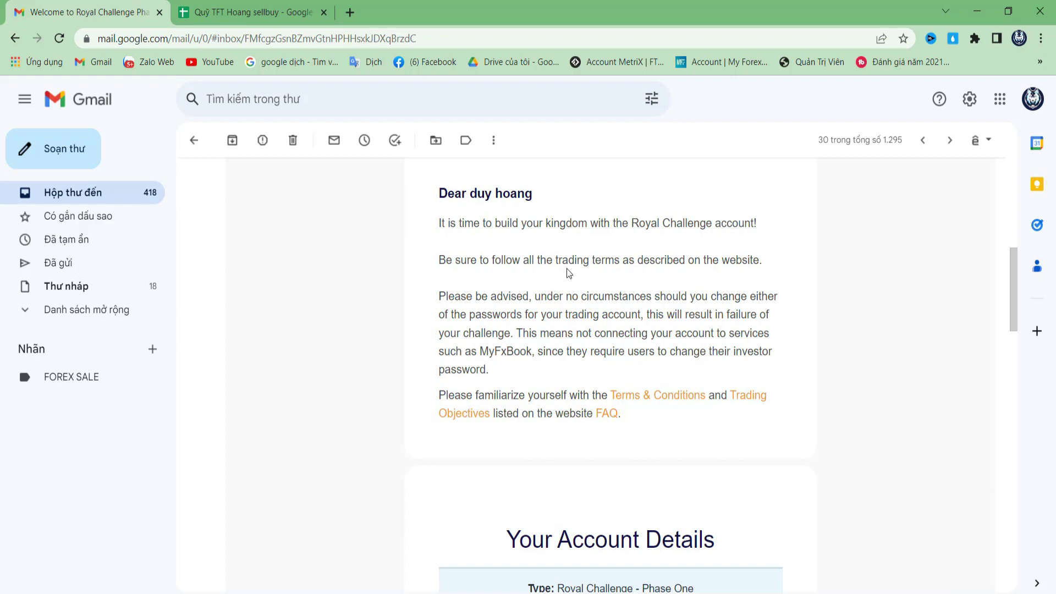
Scroll the welcome e-mail to Your Account Details and highlight the EightcapLtd-Demo05 server entry
left_click_drag(1008, 268, 1002, 294)
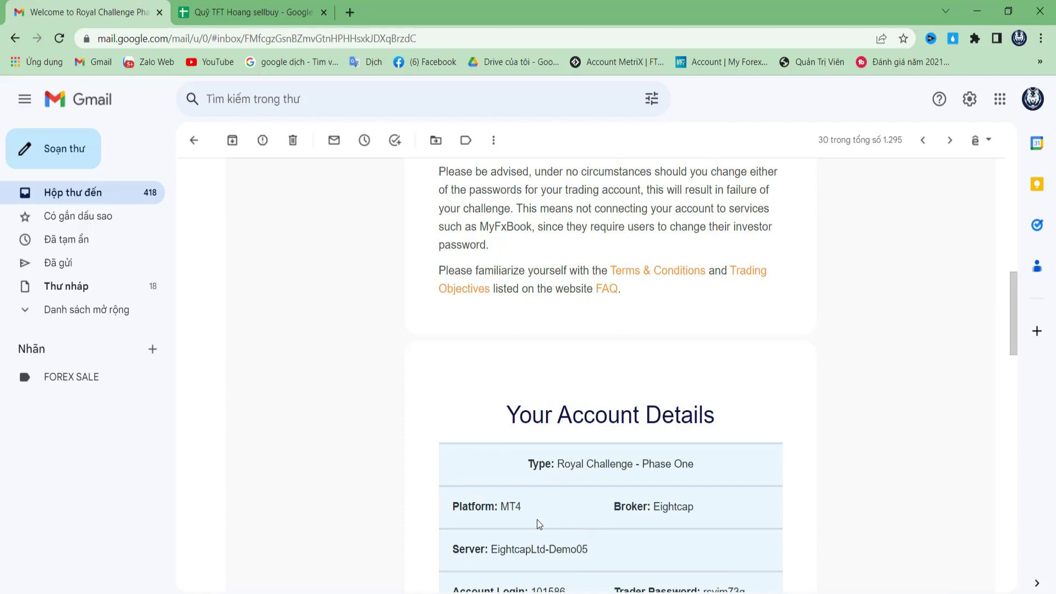
left_click_drag(490, 550, 596, 553)
left_click(543, 481)
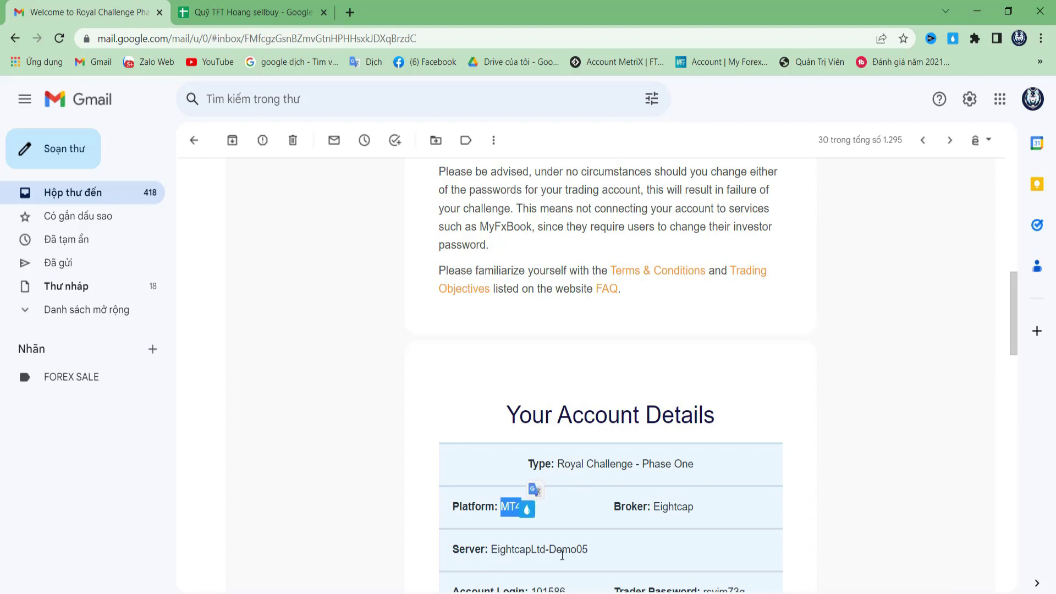
left_click(563, 499)
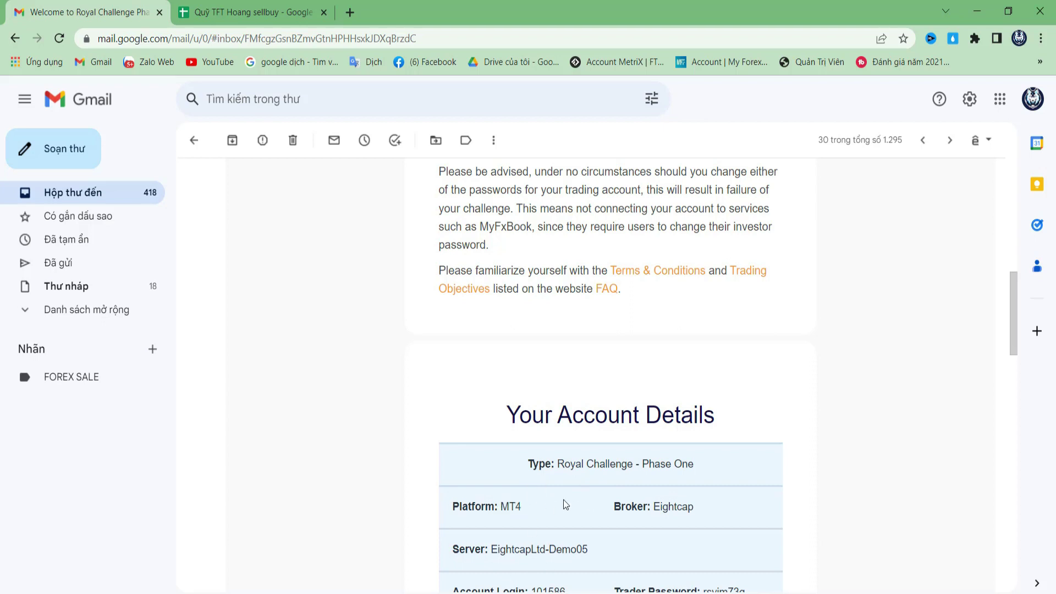